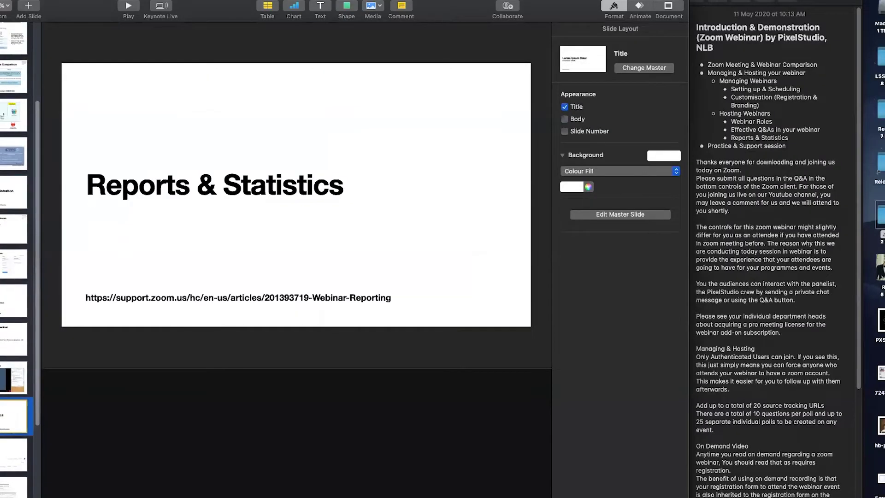
Step: Go from the Reports & Statistics slide to the Zoom web portal and open the webinar usage reports
left_click(128, 7)
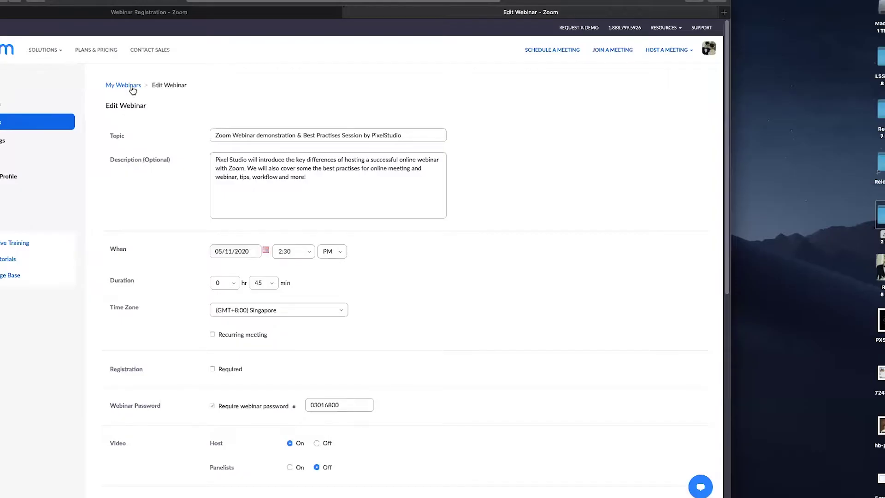
left_click(132, 89)
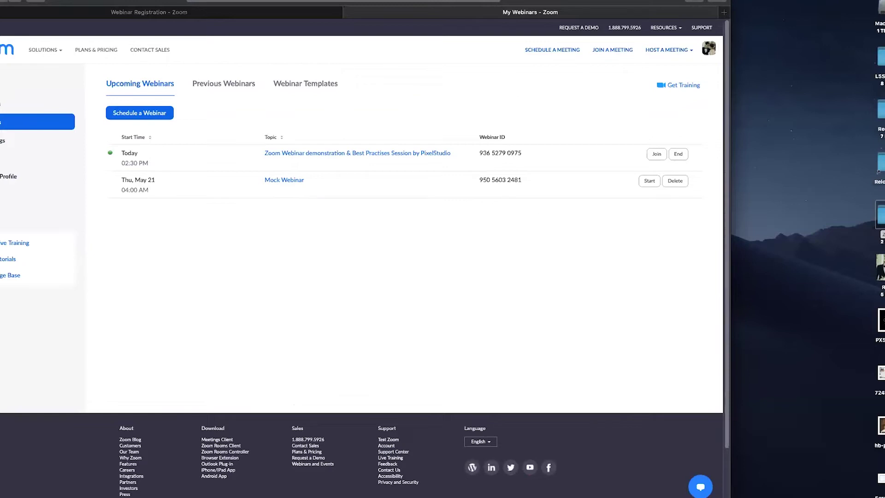
left_click(36, 193)
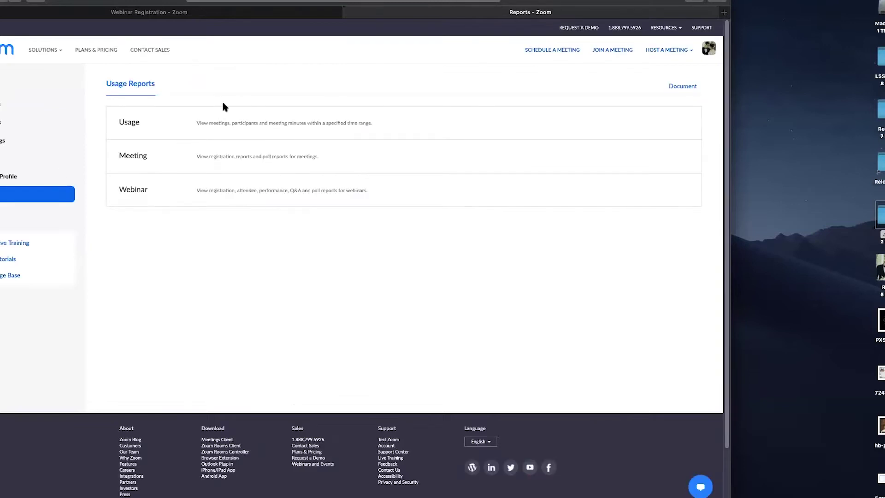
left_click(144, 185)
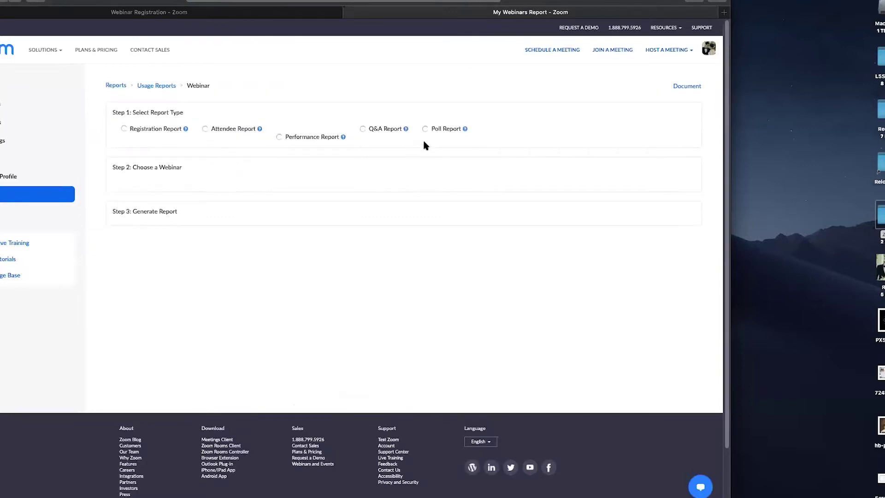
Step: For a Q&A report, list the webinars from 05/01/2020 and select the May 5, 2020 session "Learn video editing with NLB's PixelStudio"
left_click(363, 129)
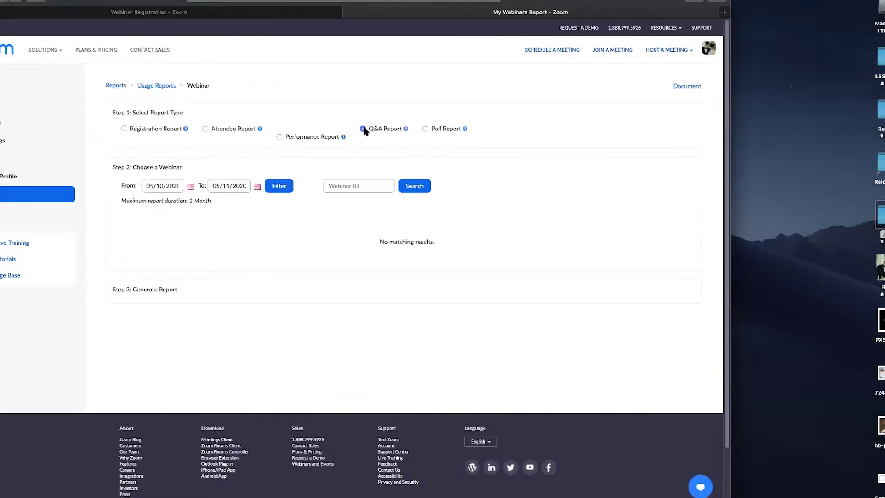
left_click(190, 187)
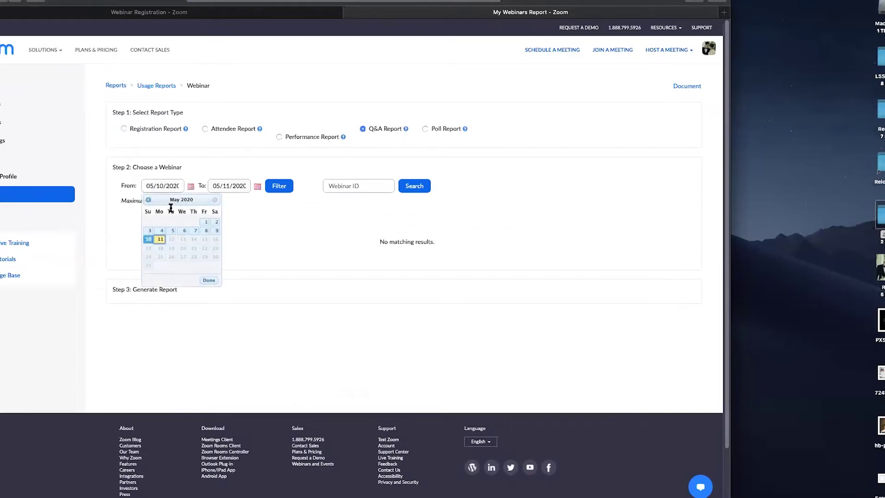
left_click(206, 223)
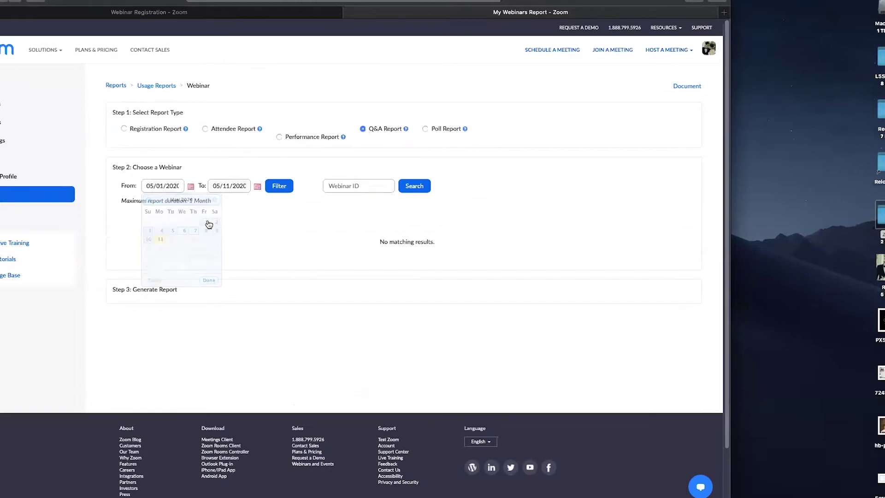
left_click(401, 187)
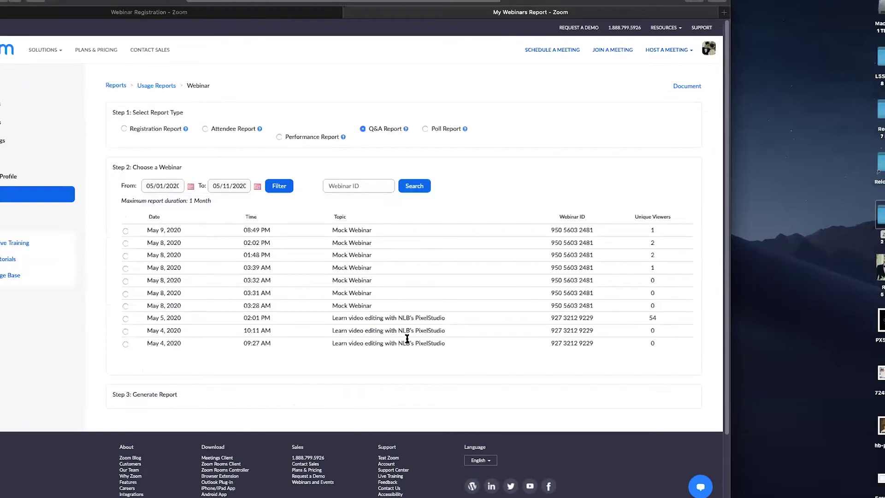
left_click(126, 318)
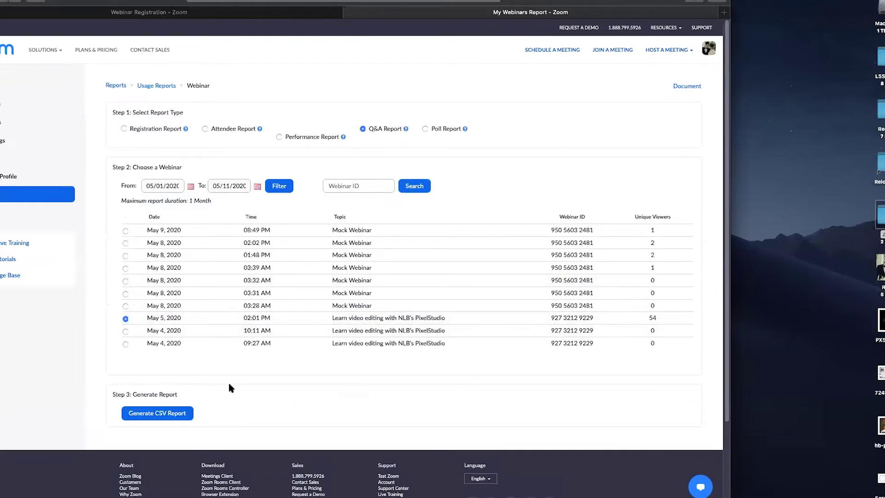
Step: Generate the Q&A report as CSV and open the downloaded file to read the submitted questions
left_click(176, 411)
left_click(674, 2)
left_click(662, 41)
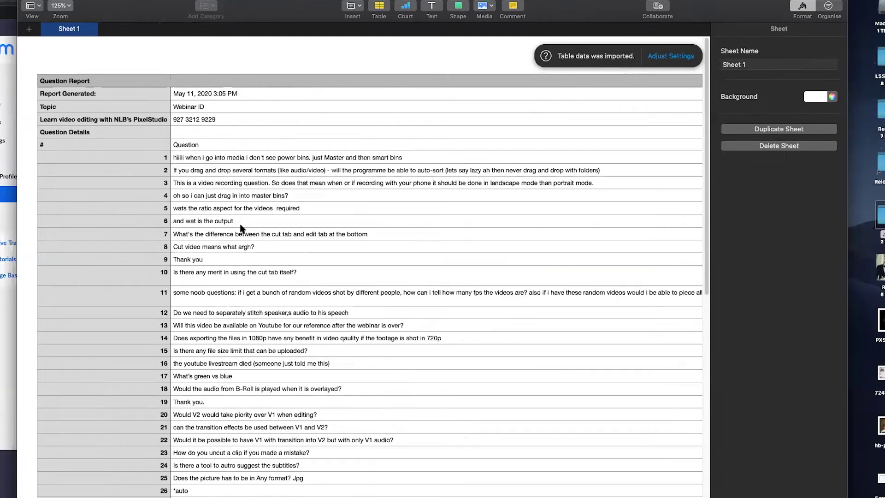
scroll(240, 228, "down", 3)
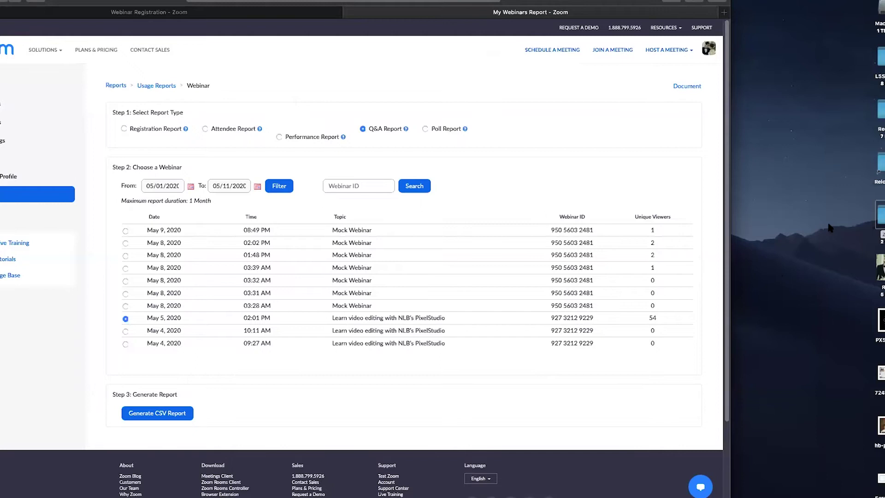
Step: Generate the attendee report as CSV for the same May 5 webinar and open the downloaded file
left_click(204, 128)
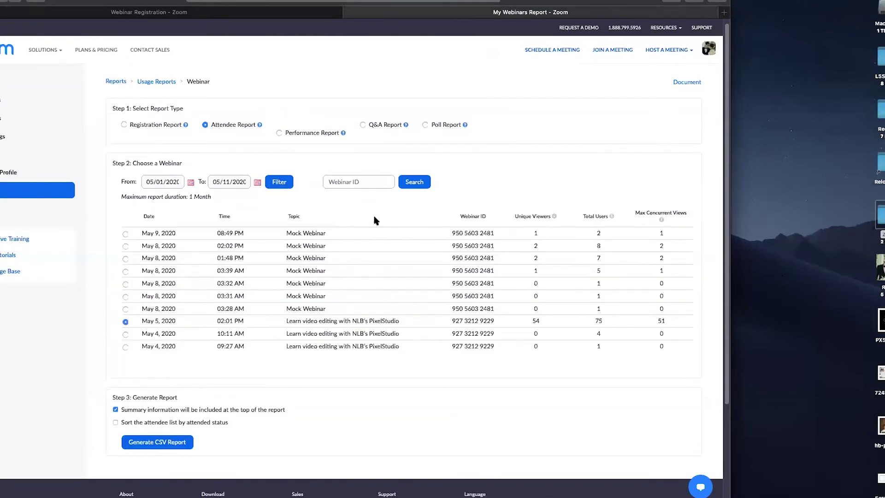
left_click(162, 442)
left_click(671, 1)
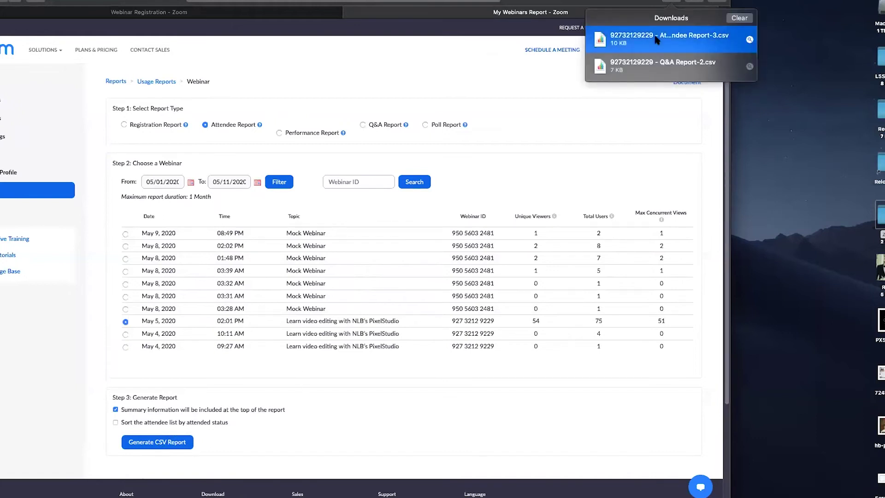
double_click(657, 40)
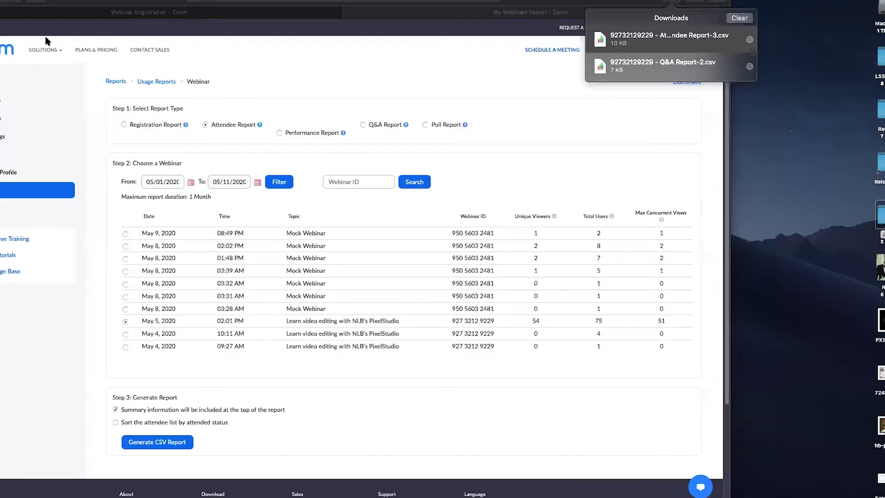
Step: Return to the webinar report page in the browser and clear the list of downloads
scroll(410, 257, "up", 1)
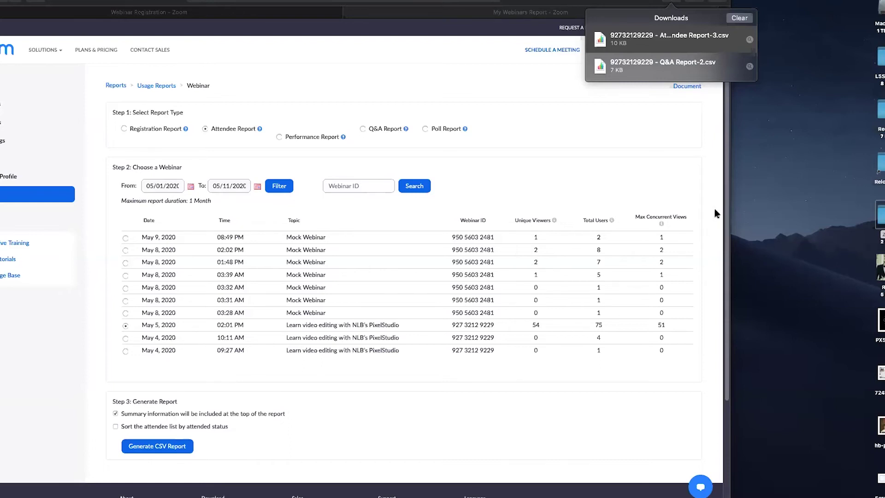
key("super+Tab")
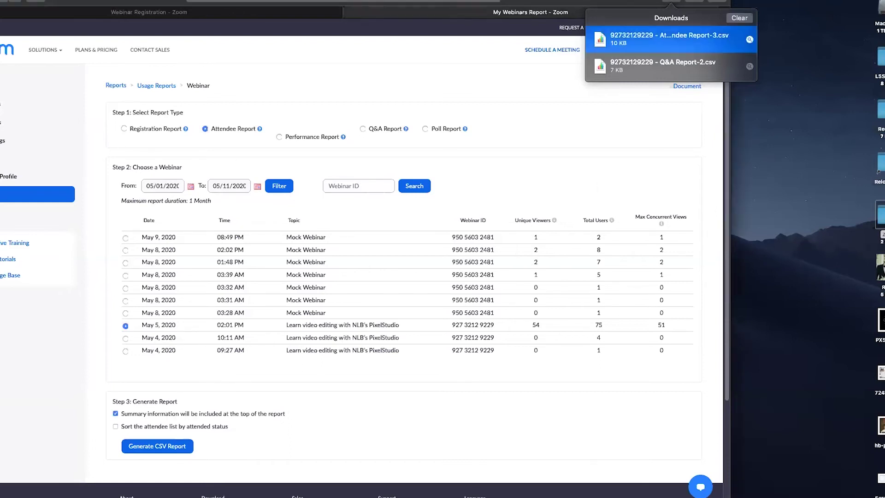
left_click(738, 18)
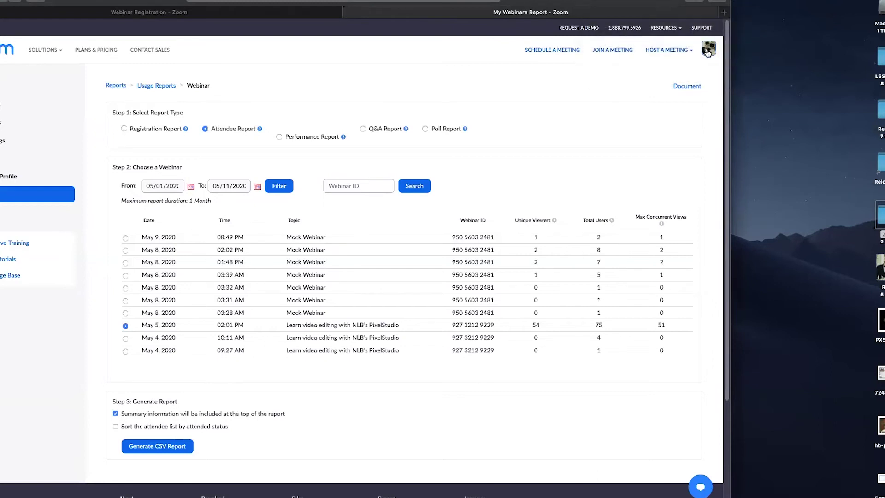
Step: Open the form for scheduling a new webinar and check the signed-in account's licence status
left_click(1, 122)
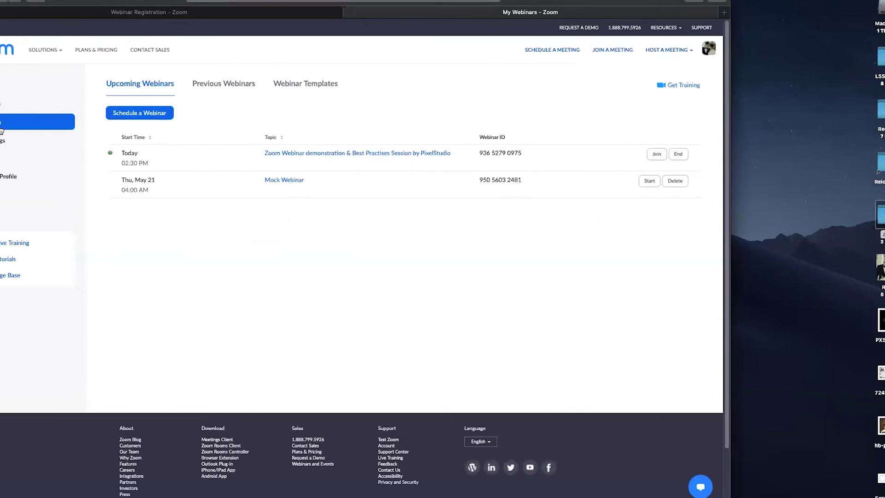
left_click(143, 116)
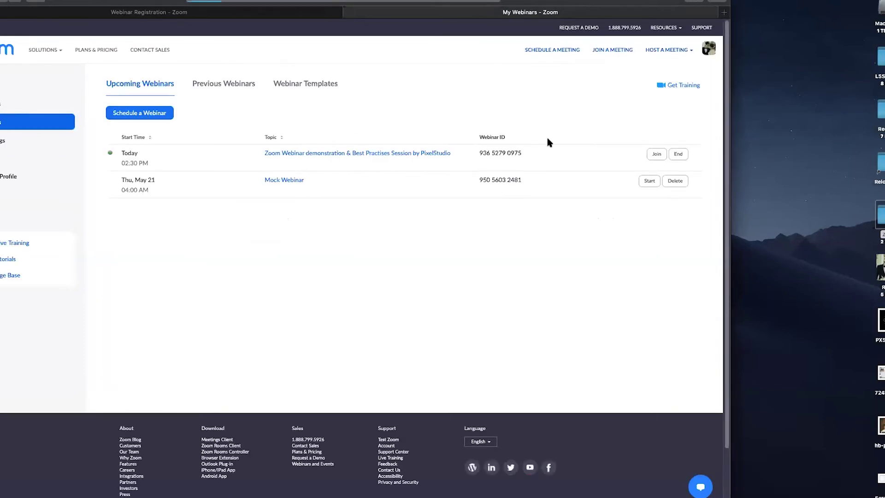
left_click(714, 56)
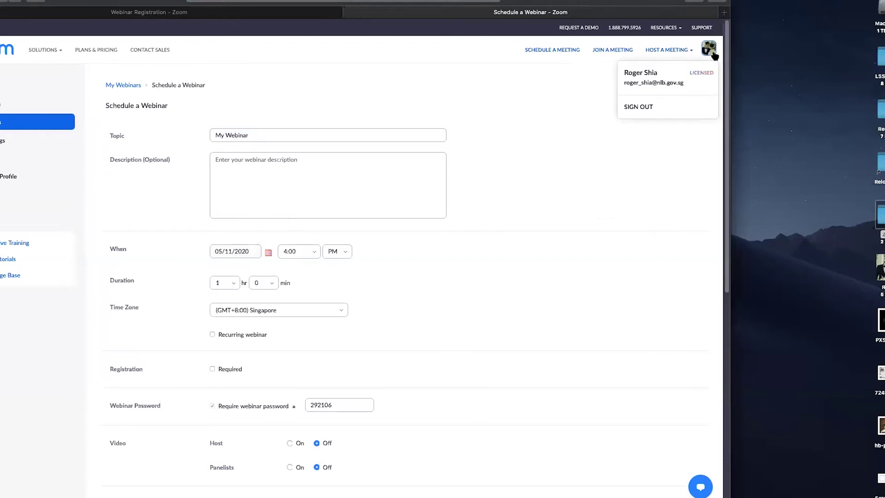
left_click(573, 169)
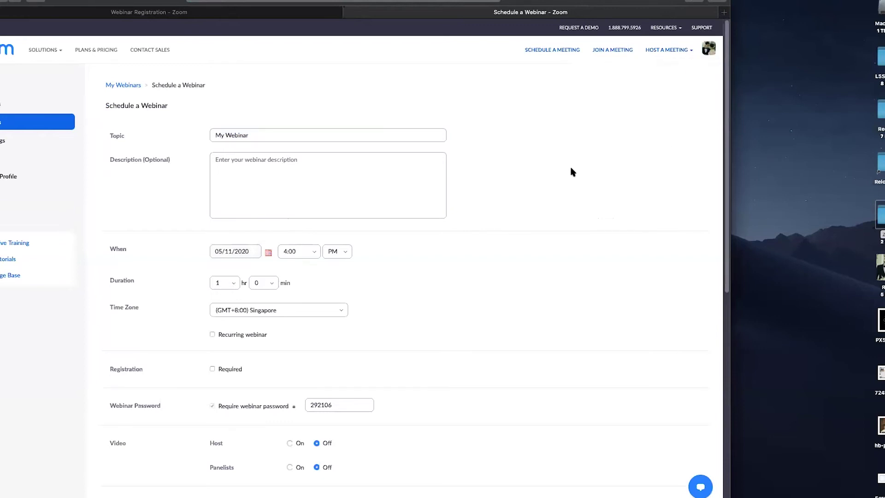
Step: Review the new webinar's settings through to the Alternative Hosts field
scroll(550, 181, "down", 5)
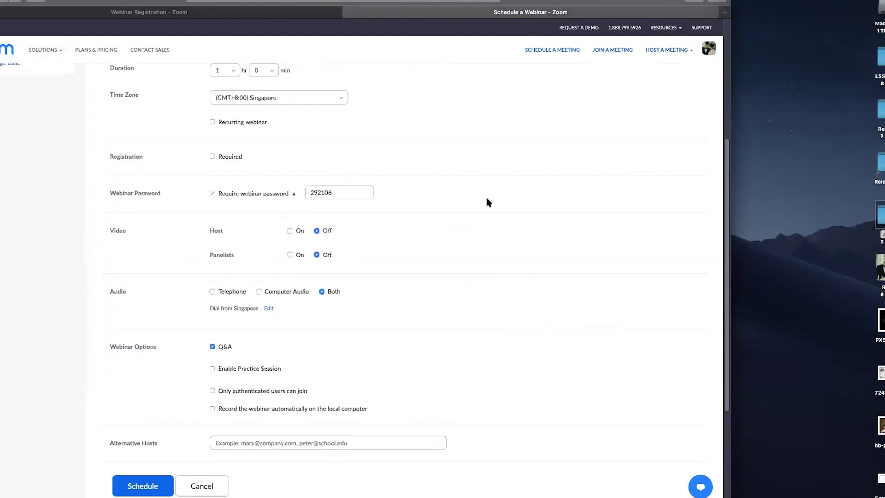
scroll(352, 418, "down", 1)
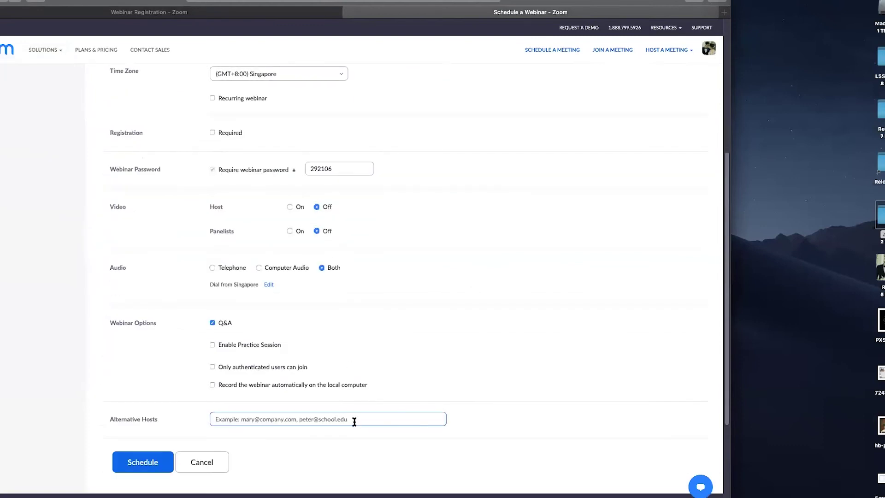
left_click(354, 420)
scroll(474, 300, "up", 5)
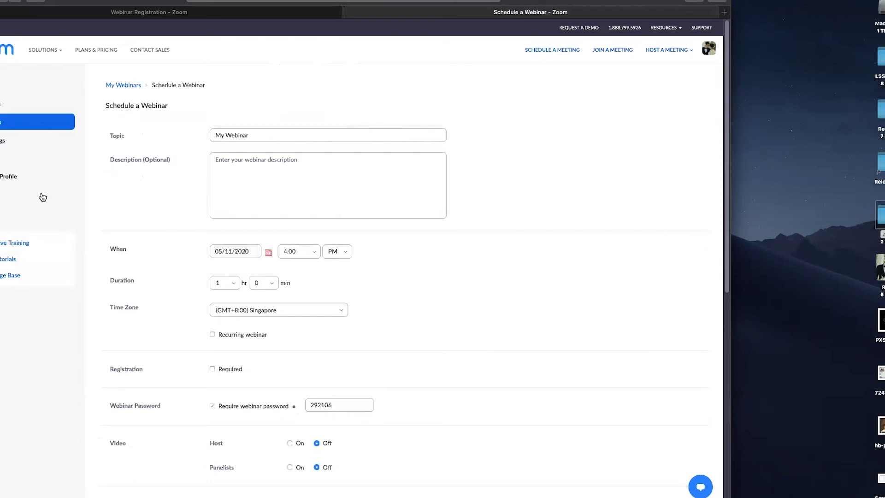
Step: Open the polls of today's "Zoom Webinar demonstration & Best Practises Session by PixelStudio" webinar and expand the Introduction Poll's results
left_click(10, 85)
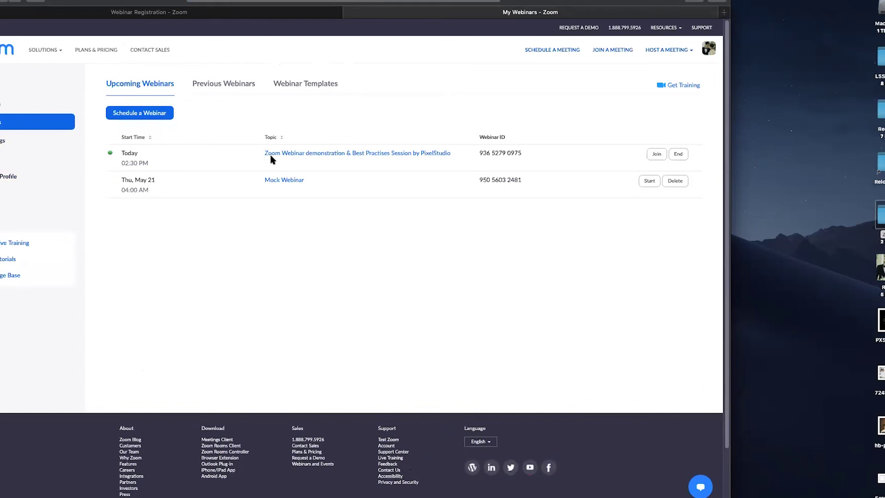
left_click(320, 153)
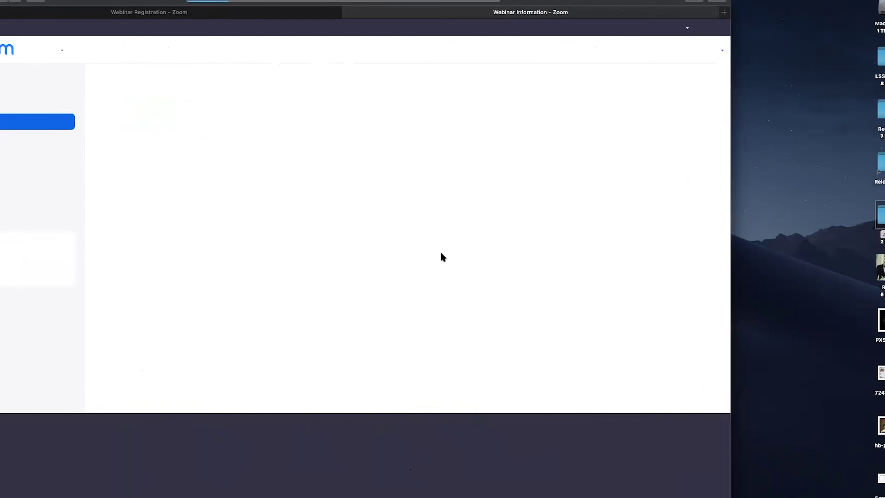
scroll(429, 249, "down", 10)
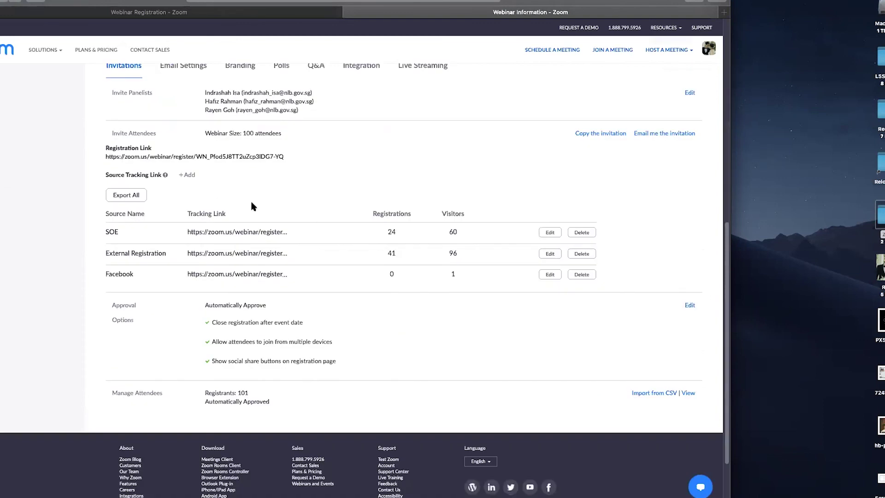
scroll(258, 231, "down", 2)
scroll(296, 159, "up", 6)
left_click(280, 232)
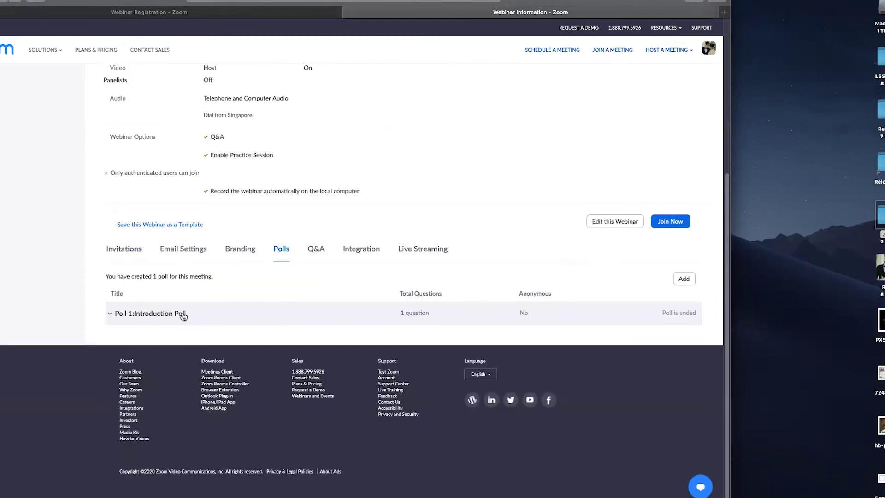
left_click(186, 315)
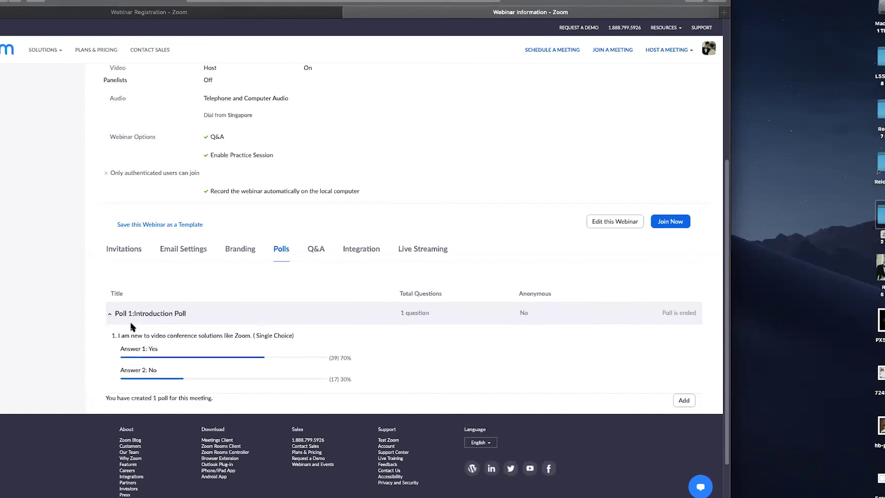
Step: Start adding another poll to the webinar, below the Introduction Poll
scroll(249, 322, "down", 1)
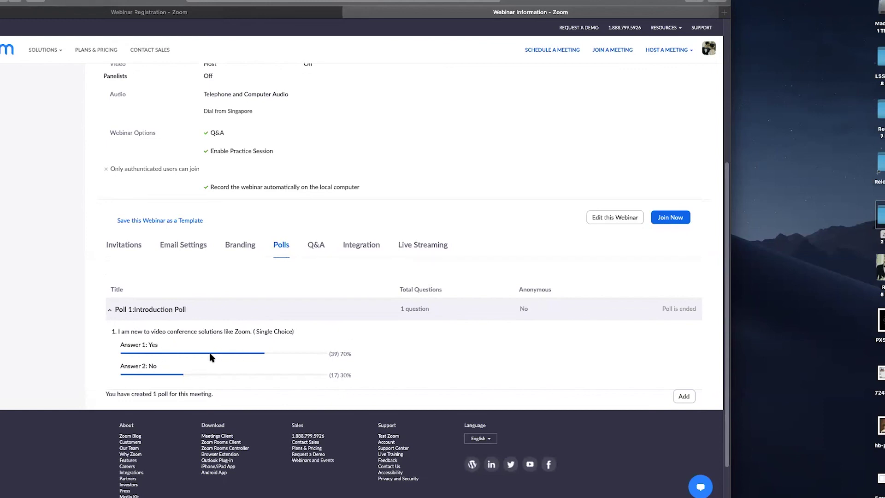
scroll(249, 336, "down", 1)
scroll(554, 322, "down", 1)
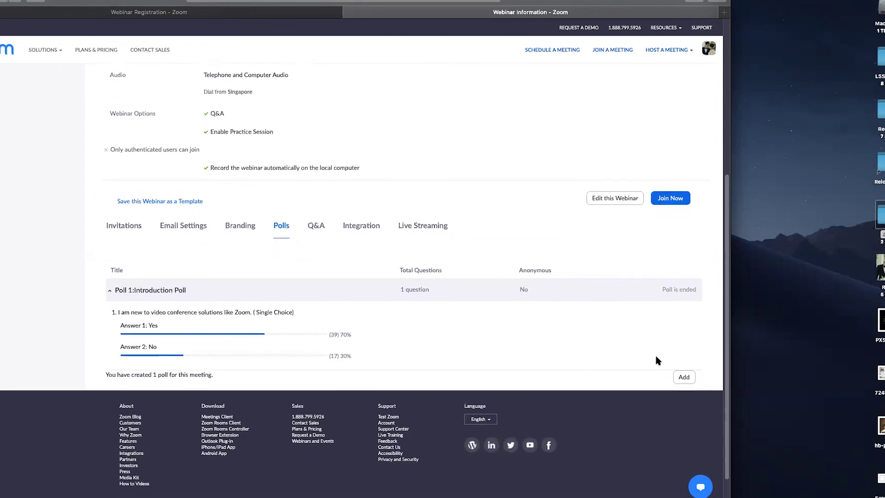
left_click(683, 378)
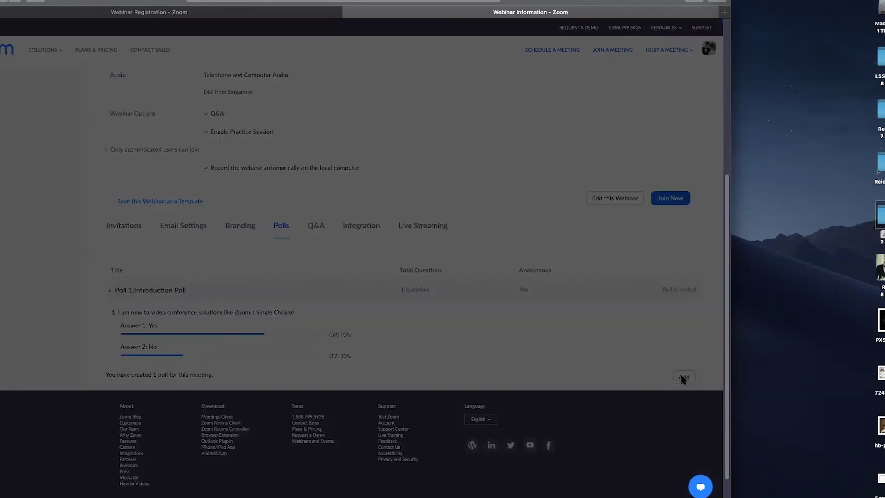